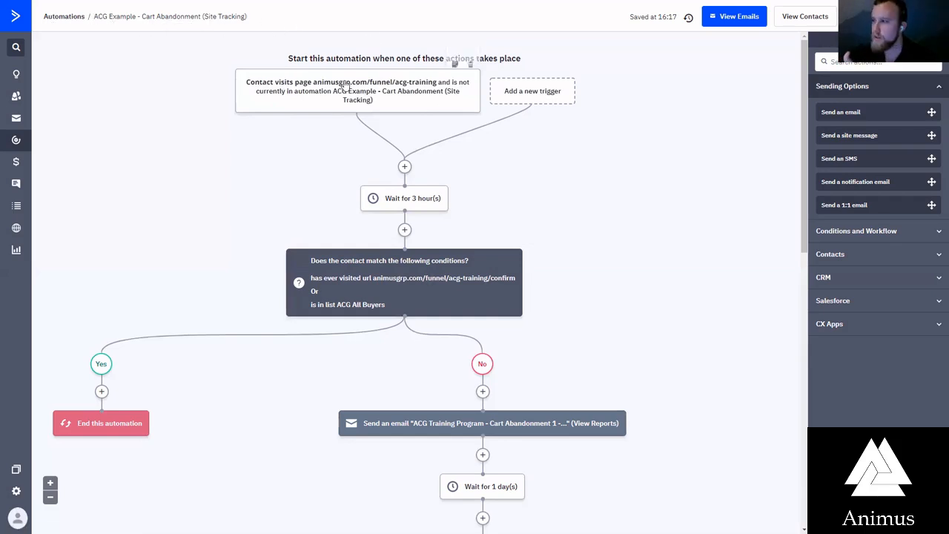
Examine the page-visit trigger's run setting and its "Not currently in automation" entry segment, checking the available options without saving
{"action": "left_click", "coordinate": [382, 106]}
{"action": "left_click", "coordinate": [377, 146]}
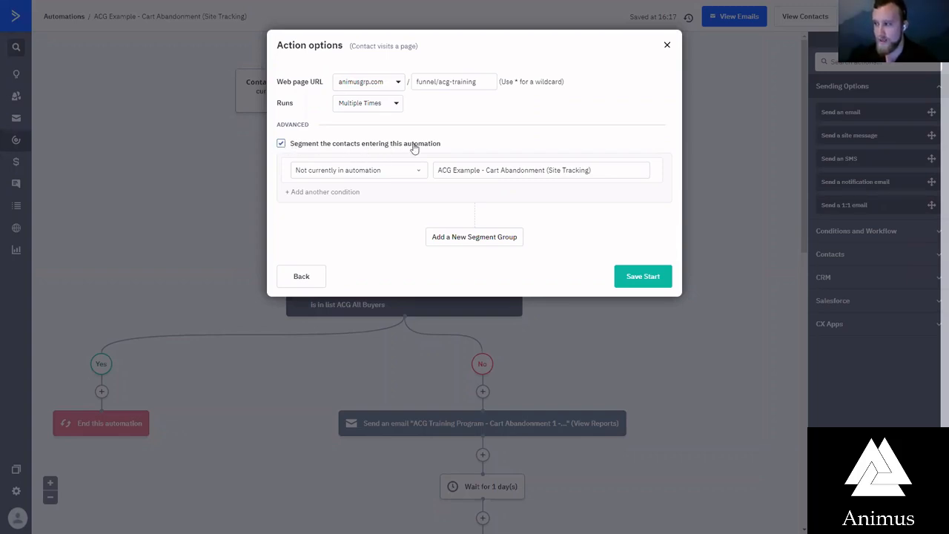
{"action": "left_click", "coordinate": [349, 173]}
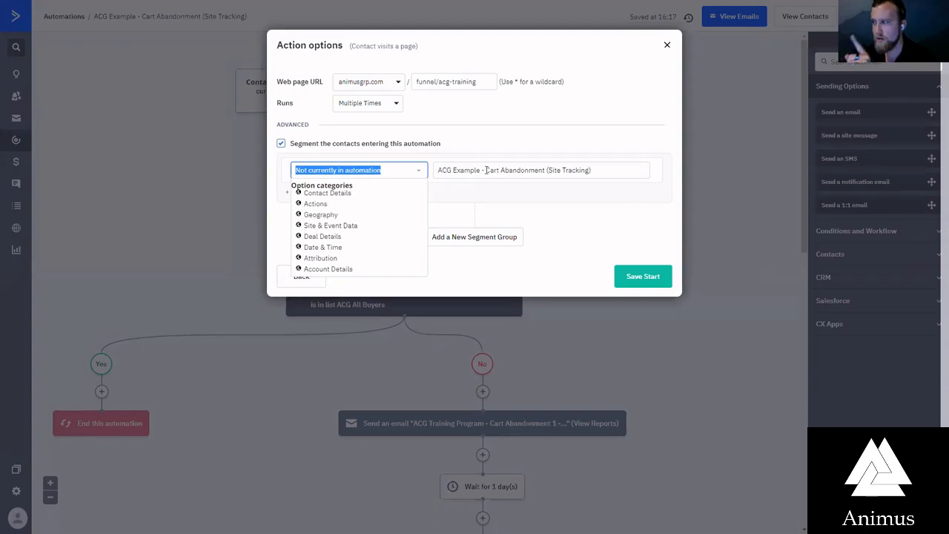
{"action": "left_click", "coordinate": [534, 170]}
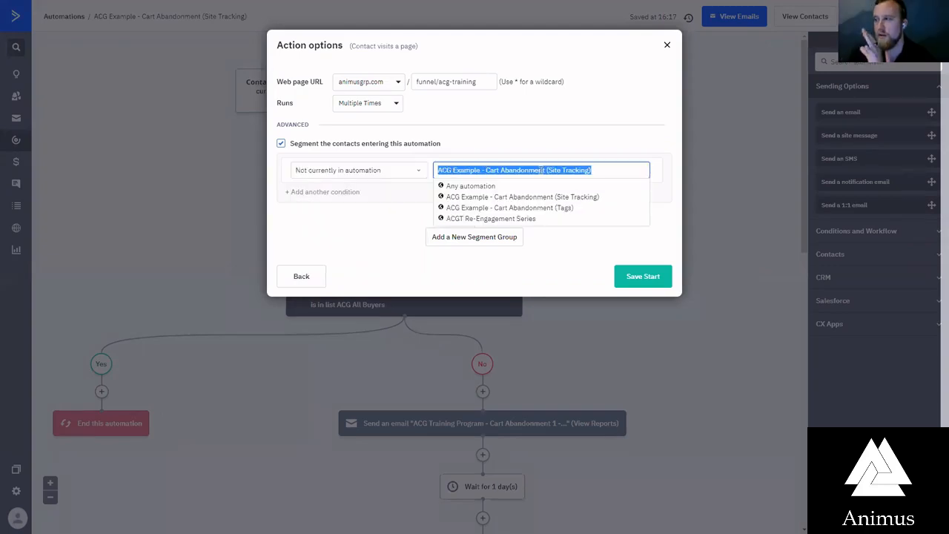
{"action": "left_click", "coordinate": [510, 125]}
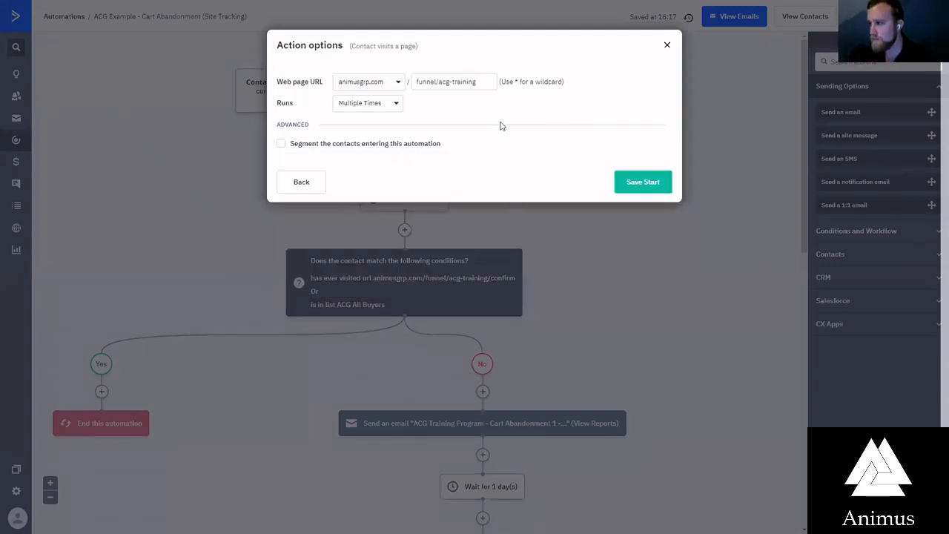
{"action": "left_click", "coordinate": [406, 144]}
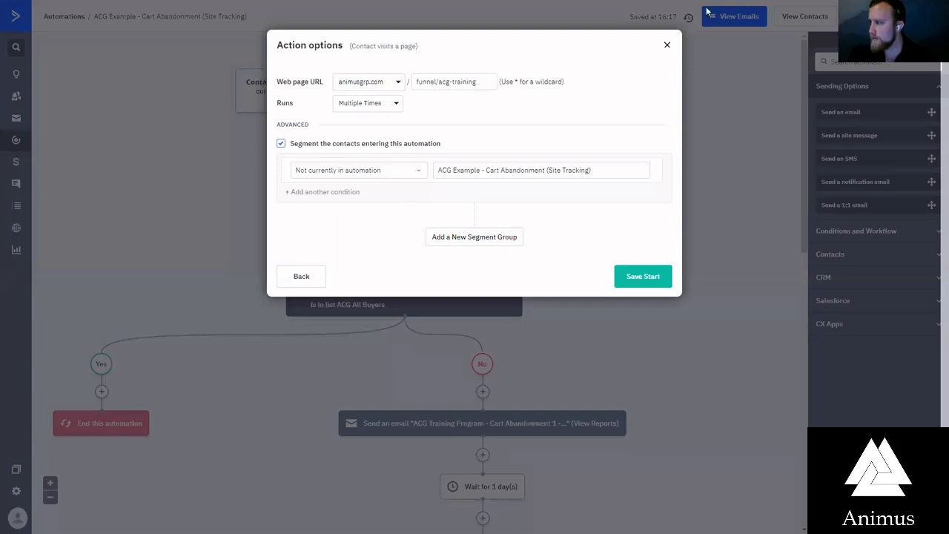
{"action": "left_click", "coordinate": [667, 47]}
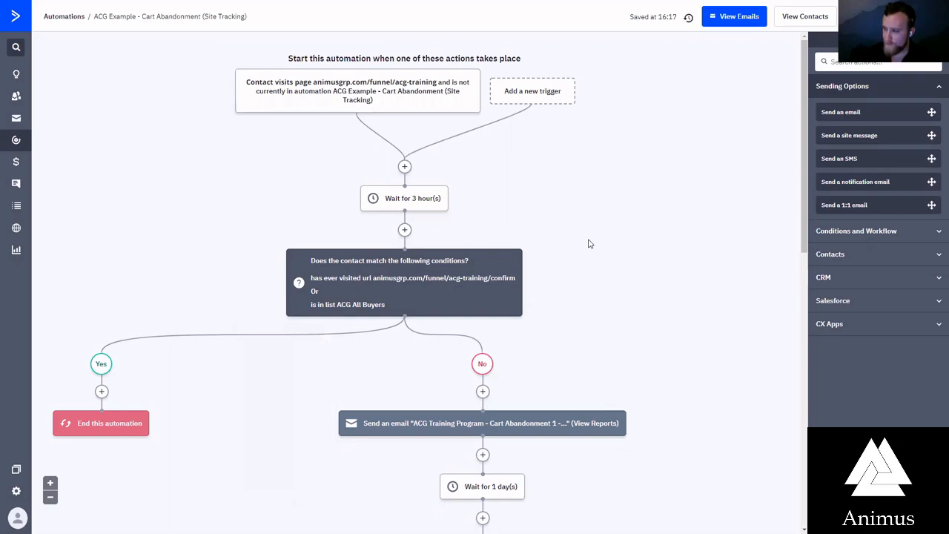
{"action": "mouse_move", "coordinate": [398, 202]}
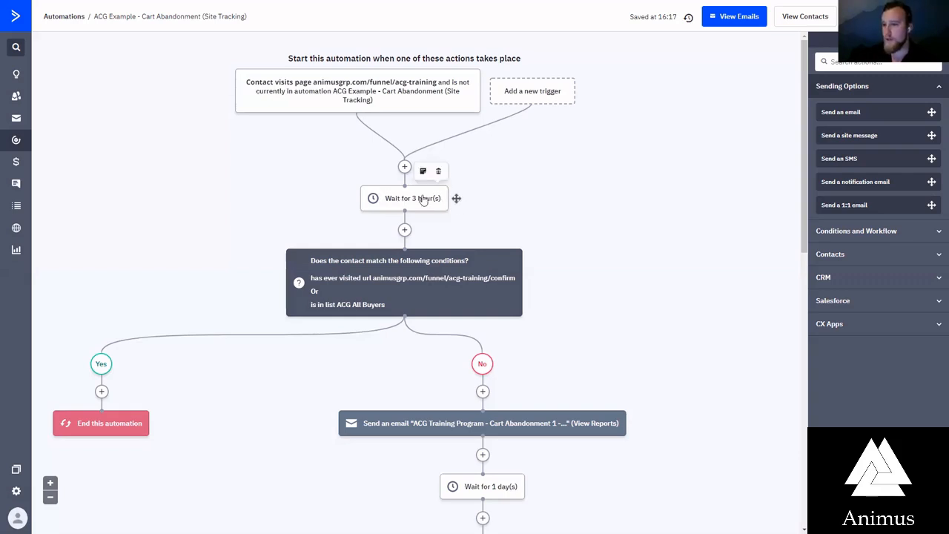
{"action": "scroll", "coordinate": [493, 482], "scroll_direction": "down", "scroll_amount": 3}
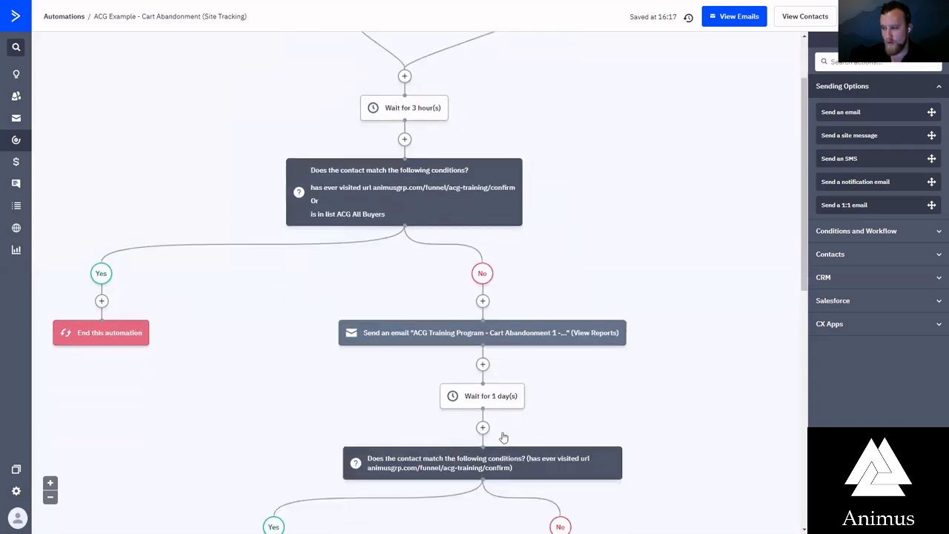
{"action": "scroll", "coordinate": [492, 291], "scroll_direction": "down", "scroll_amount": 2}
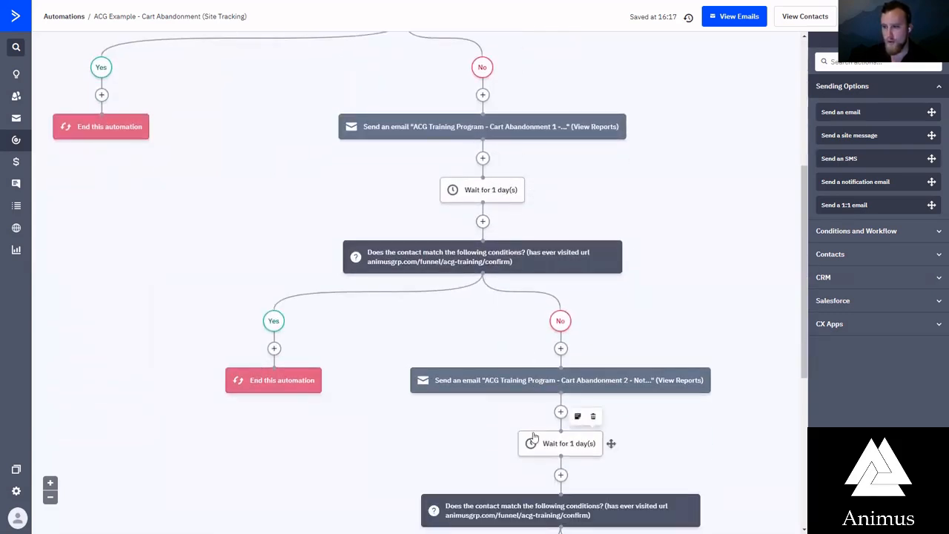
{"action": "scroll", "coordinate": [535, 434], "scroll_direction": "up", "scroll_amount": 5}
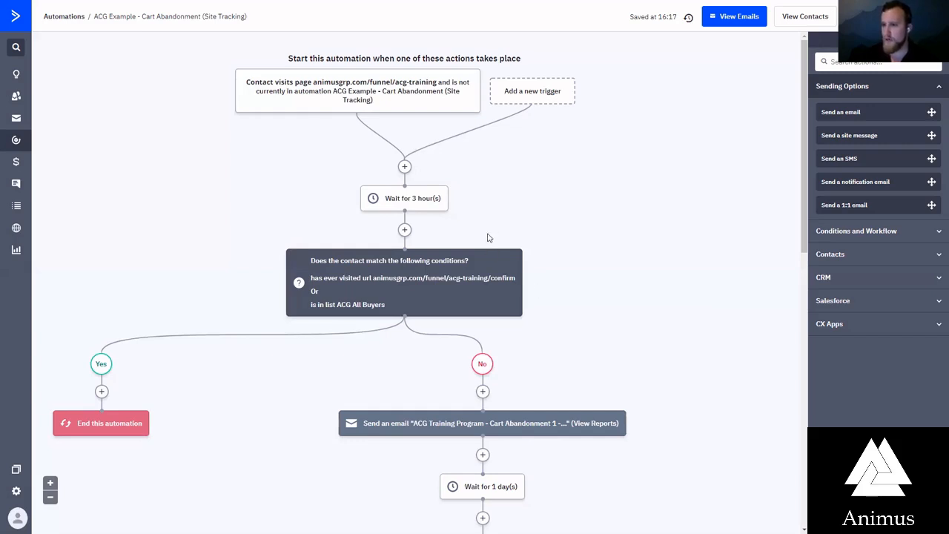
Set up a wait action of 3 hours directly after the page-visit trigger and discard it without saving
{"action": "mouse_move", "coordinate": [436, 202]}
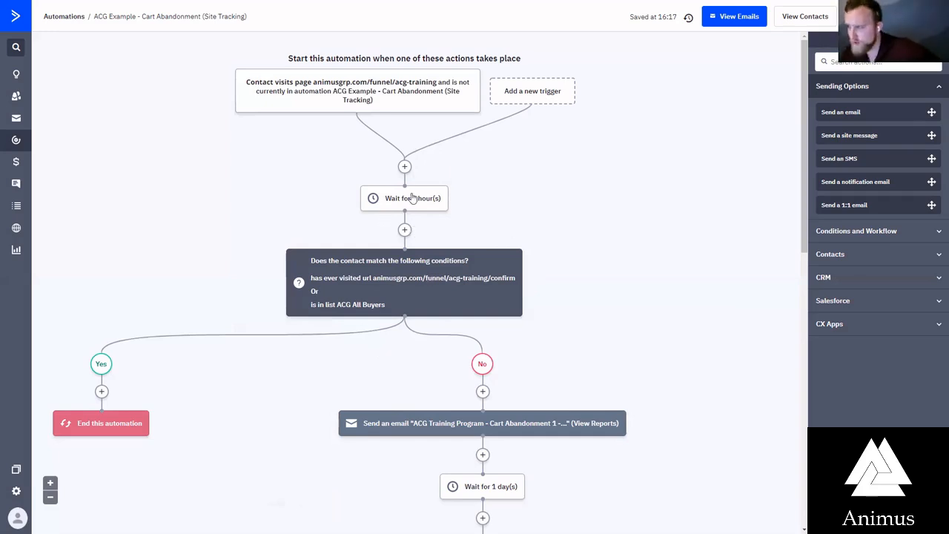
{"action": "left_click", "coordinate": [404, 167]}
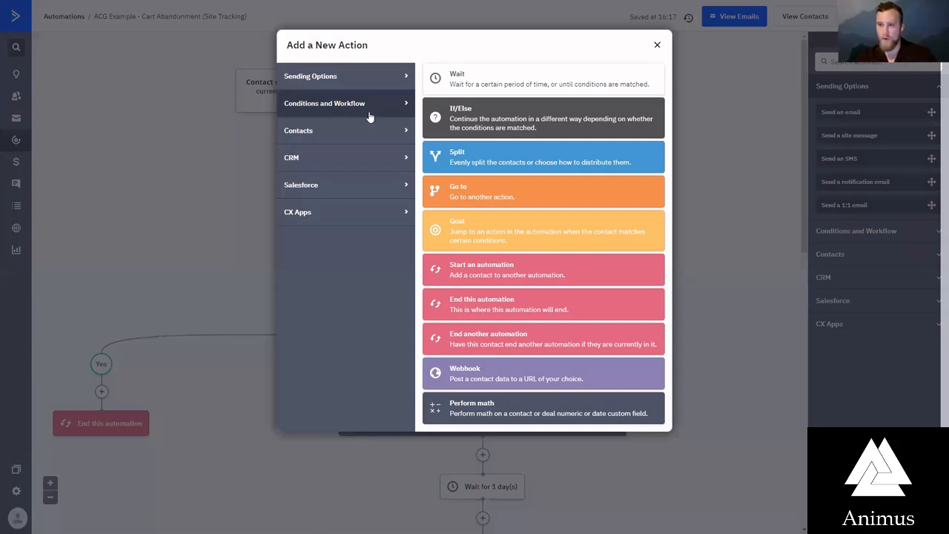
{"action": "left_click", "coordinate": [576, 78]}
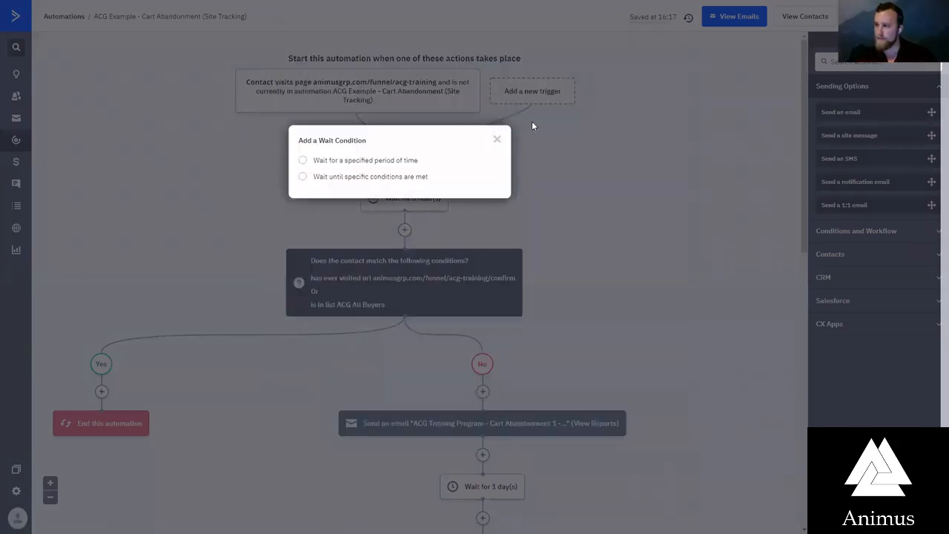
{"action": "left_click", "coordinate": [354, 163]}
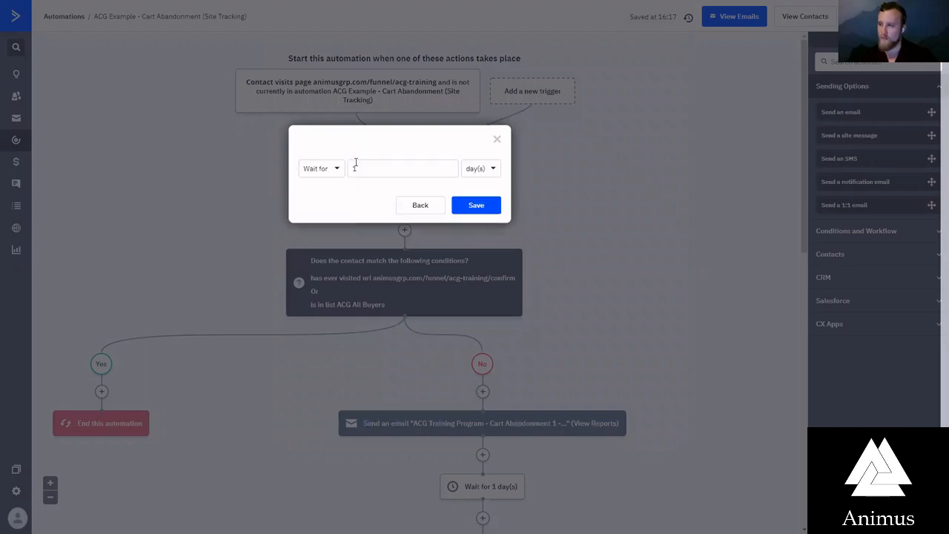
{"action": "left_click", "coordinate": [480, 170]}
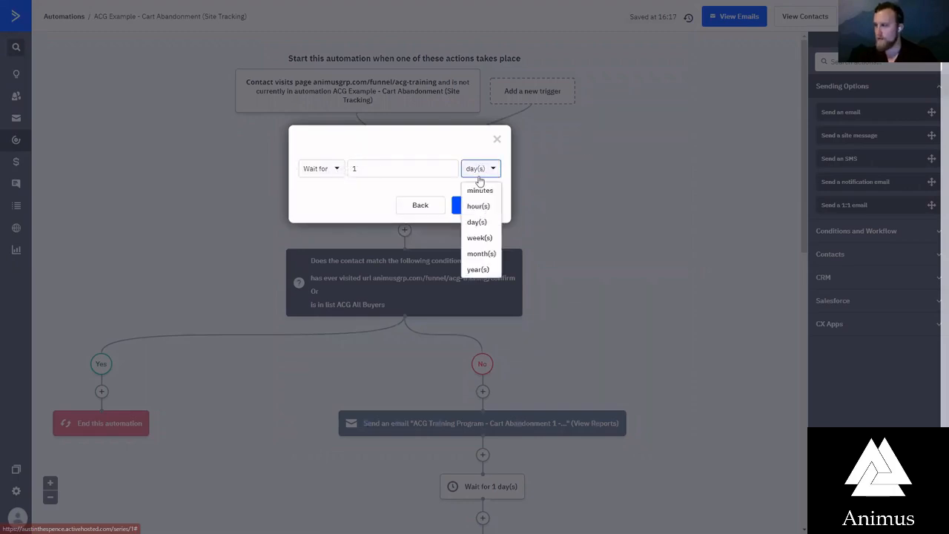
{"action": "left_click", "coordinate": [475, 206]}
{"action": "left_click", "coordinate": [401, 171]}
{"action": "double_click", "coordinate": [401, 171]}
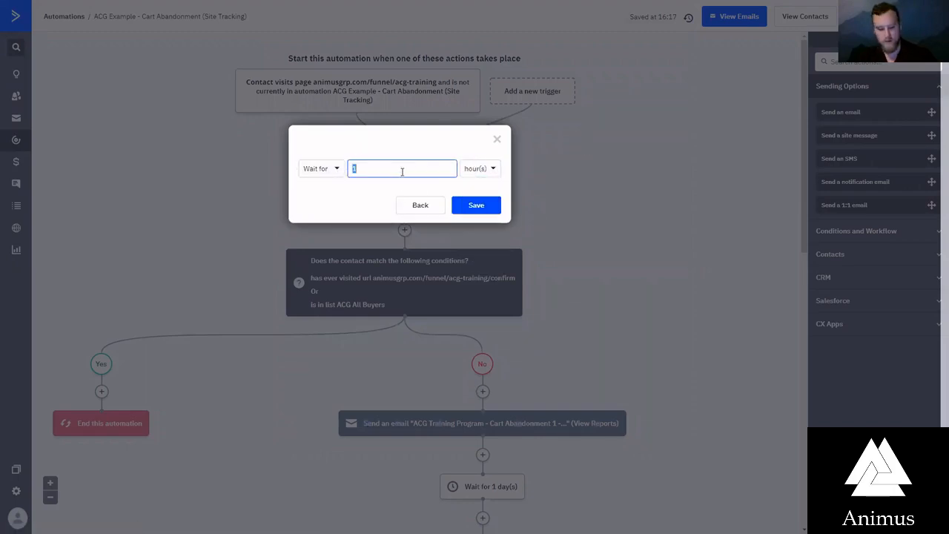
{"action": "type", "text": "4"}
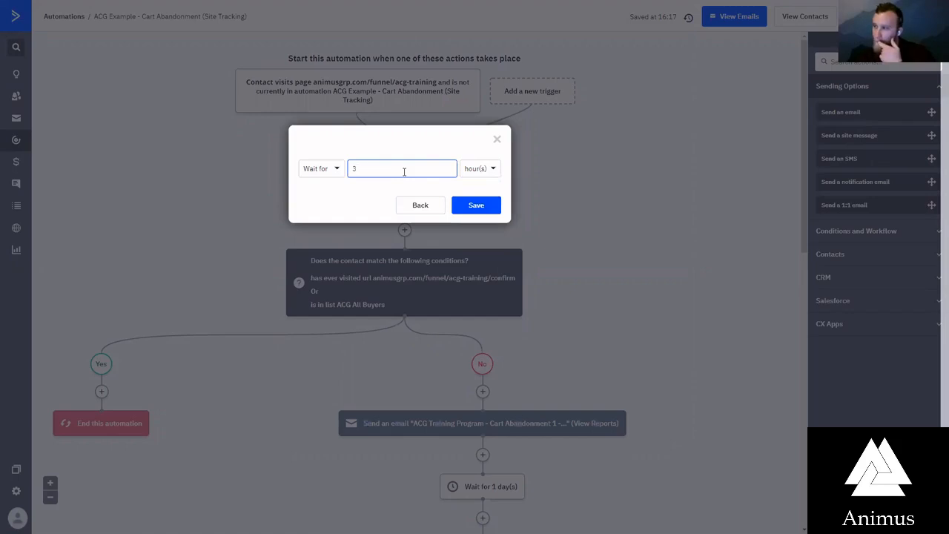
{"action": "left_click", "coordinate": [412, 211]}
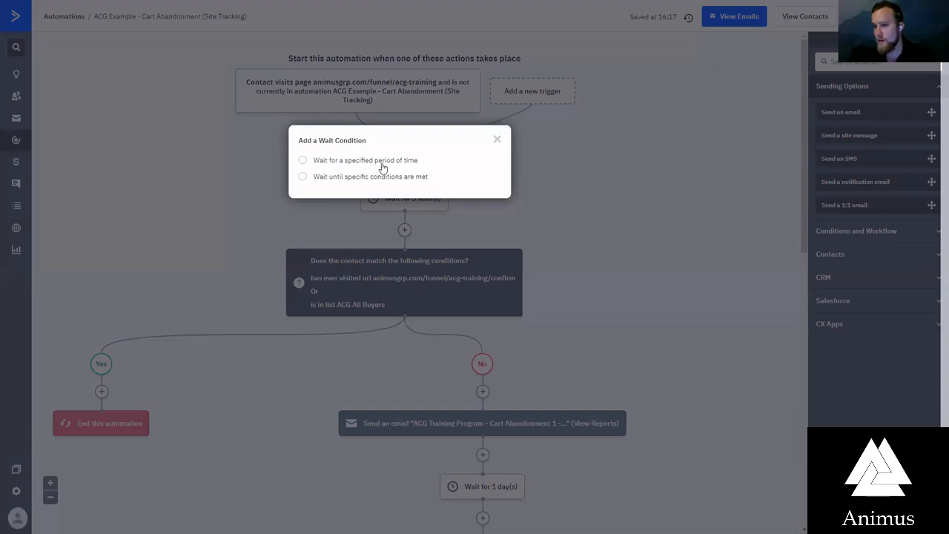
{"action": "left_click", "coordinate": [497, 141]}
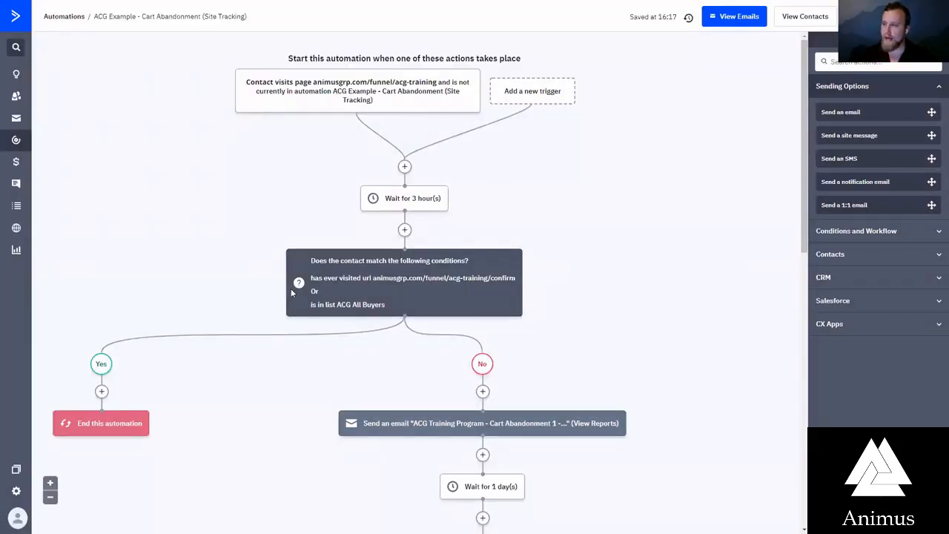
Start an If/Else split after the 3-hour wait with a Has visited, URL (Exact) condition, and cancel it
{"action": "left_click", "coordinate": [405, 230]}
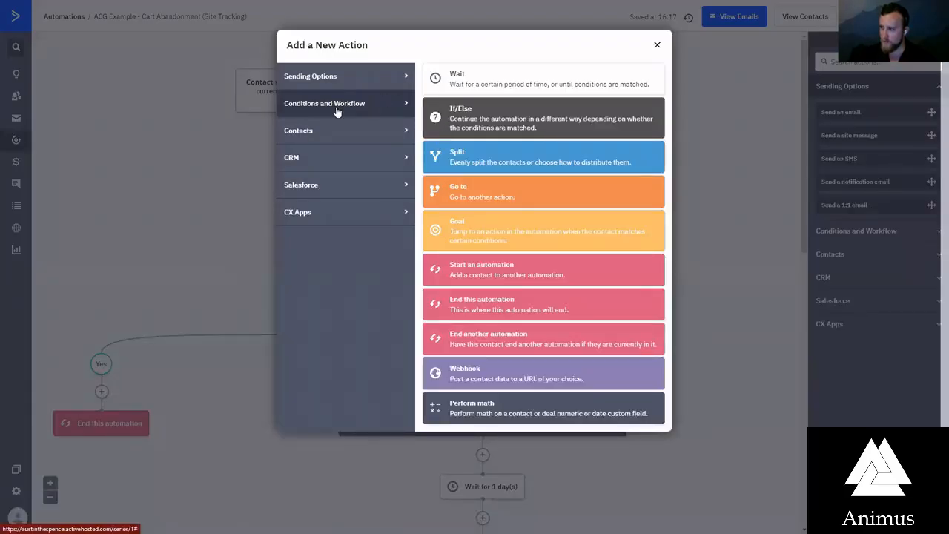
{"action": "left_click", "coordinate": [523, 125]}
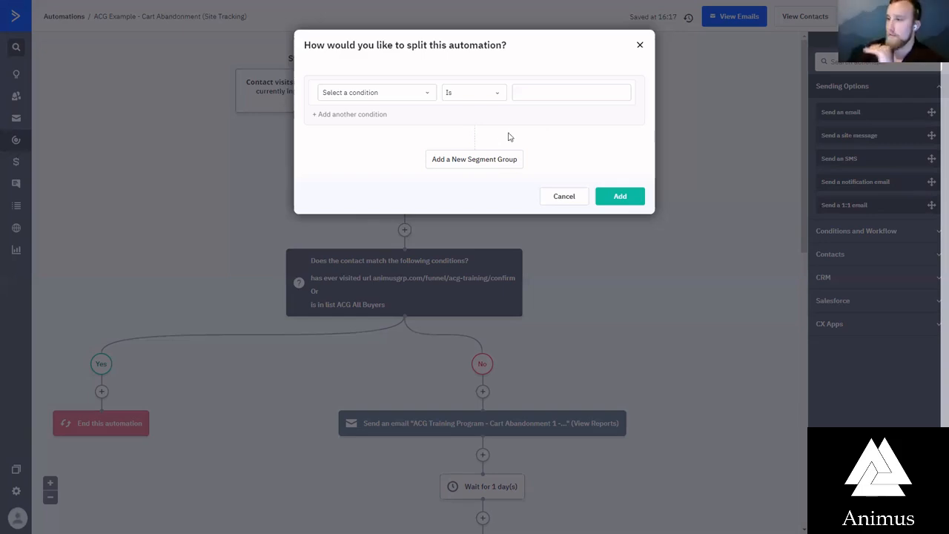
{"action": "left_click", "coordinate": [422, 96]}
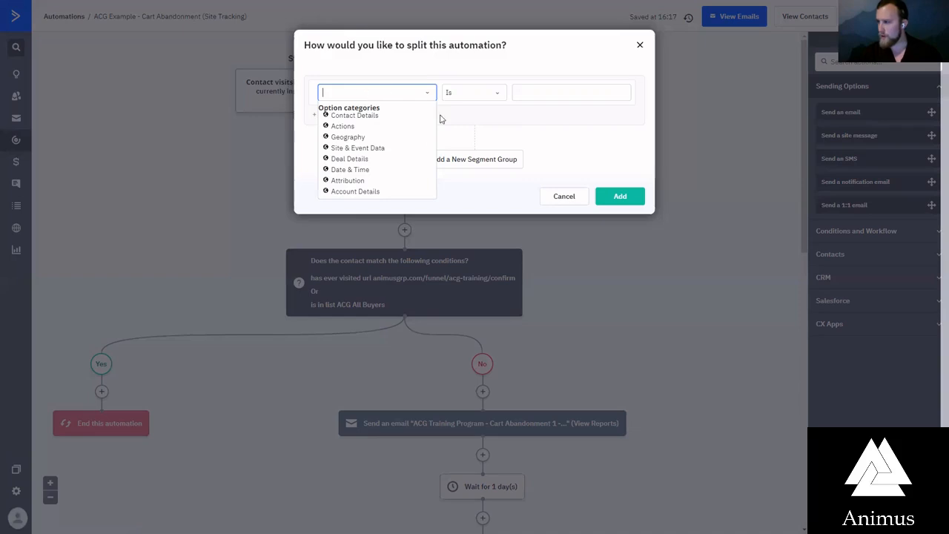
{"action": "left_click", "coordinate": [363, 148]}
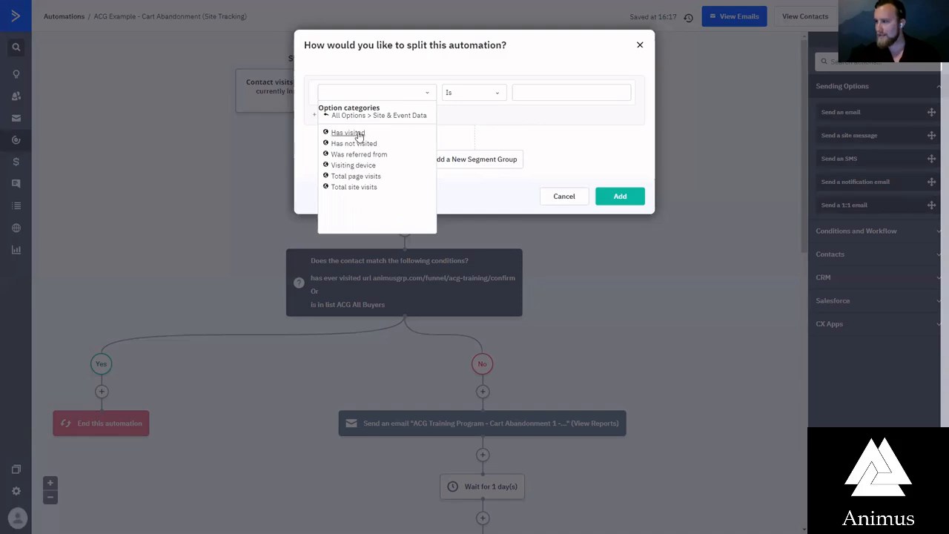
{"action": "left_click", "coordinate": [359, 135]}
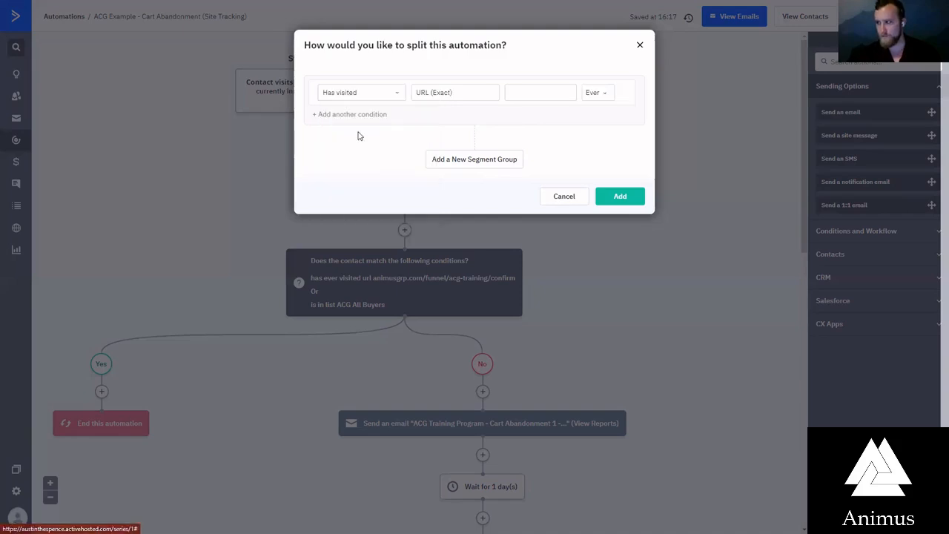
{"action": "left_click", "coordinate": [526, 94]}
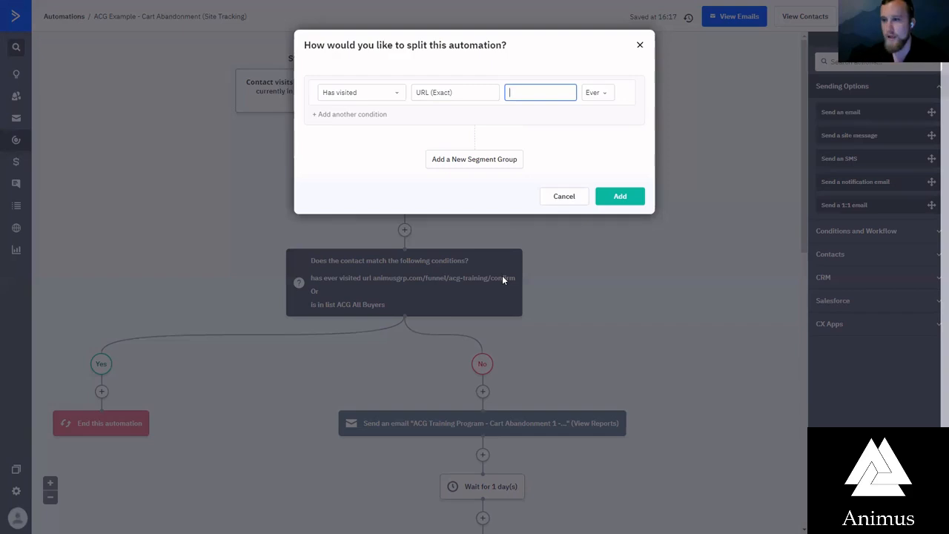
{"action": "left_click", "coordinate": [567, 196]}
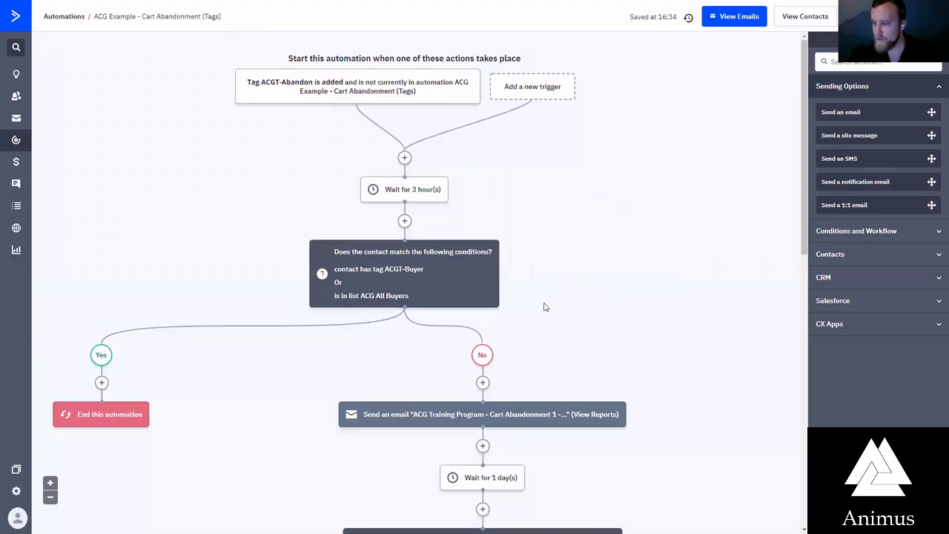
Examine the first split's ACGT-Buyer tag condition and ACG All Buyers list condition in the Cart Abandonment (Tags) automation
{"action": "left_click", "coordinate": [454, 284]}
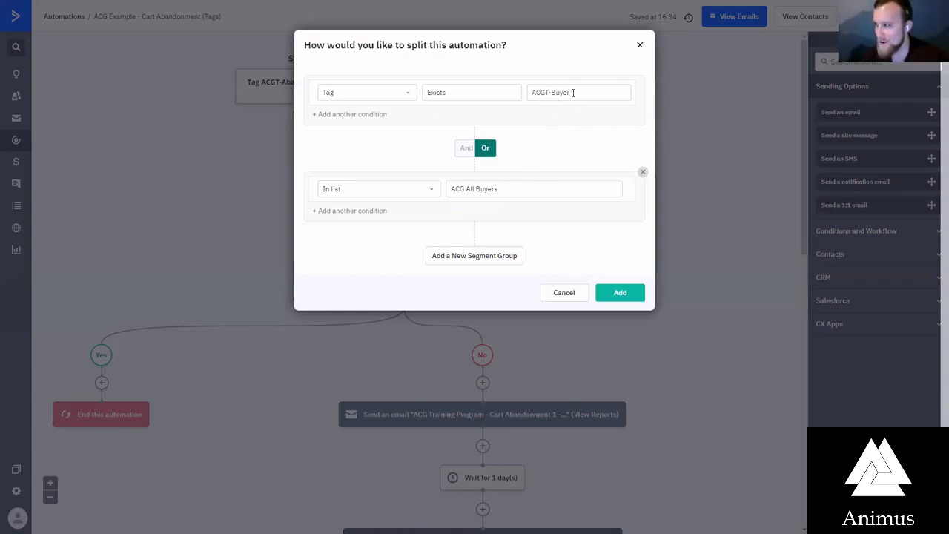
{"action": "left_click", "coordinate": [569, 93]}
{"action": "left_click", "coordinate": [572, 80]}
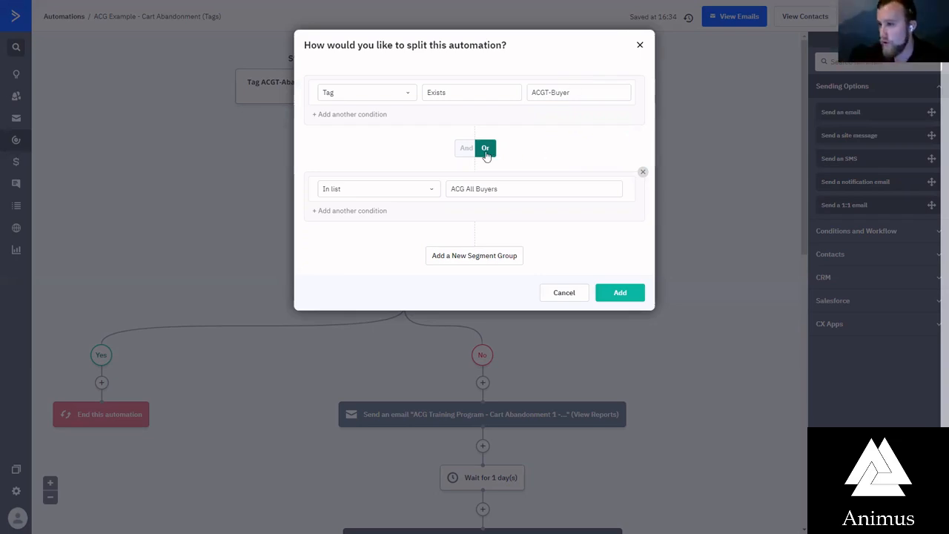
{"action": "left_click", "coordinate": [332, 194]}
{"action": "left_click", "coordinate": [353, 173]}
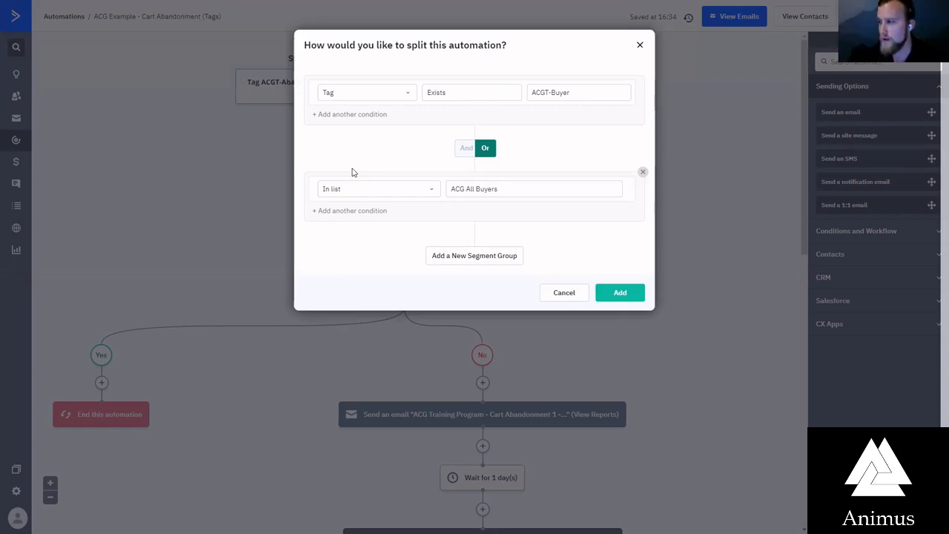
{"action": "left_click", "coordinate": [485, 188]}
{"action": "left_click", "coordinate": [538, 156]}
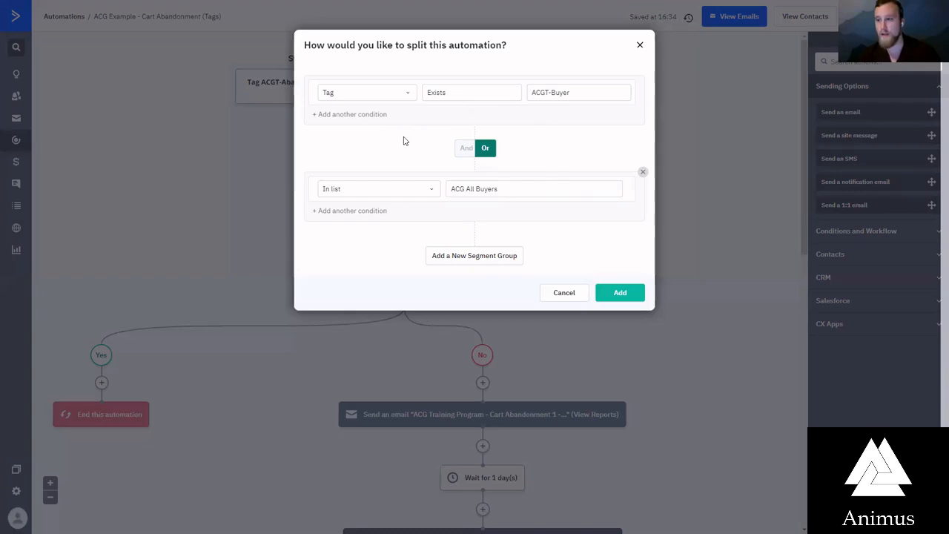
{"action": "left_click", "coordinate": [639, 44]}
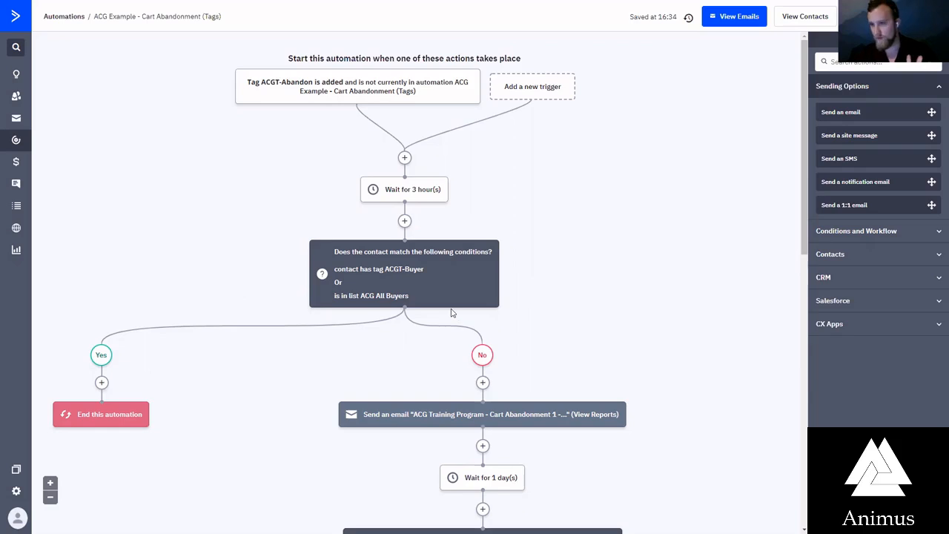
{"action": "scroll", "coordinate": [454, 315], "scroll_direction": "down", "scroll_amount": 1}
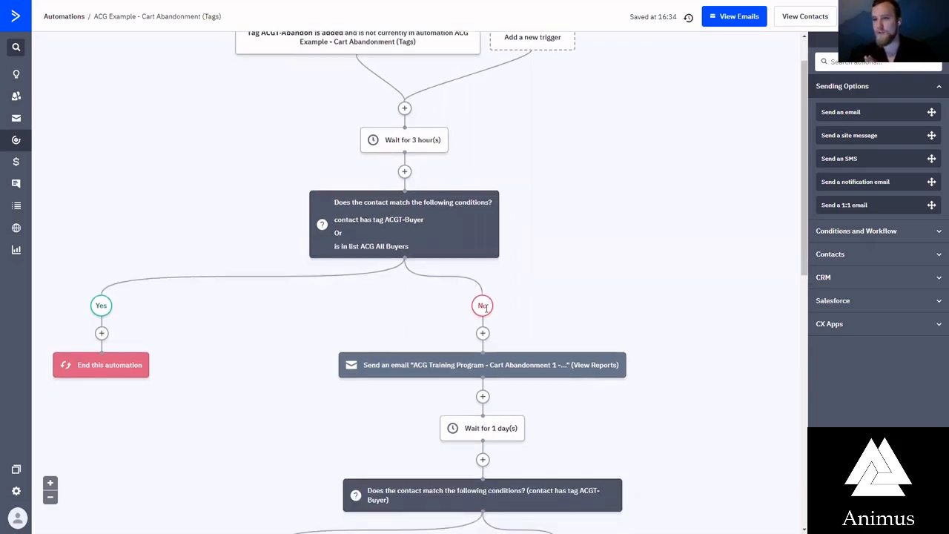
{"action": "scroll", "coordinate": [484, 308], "scroll_direction": "down", "scroll_amount": 2}
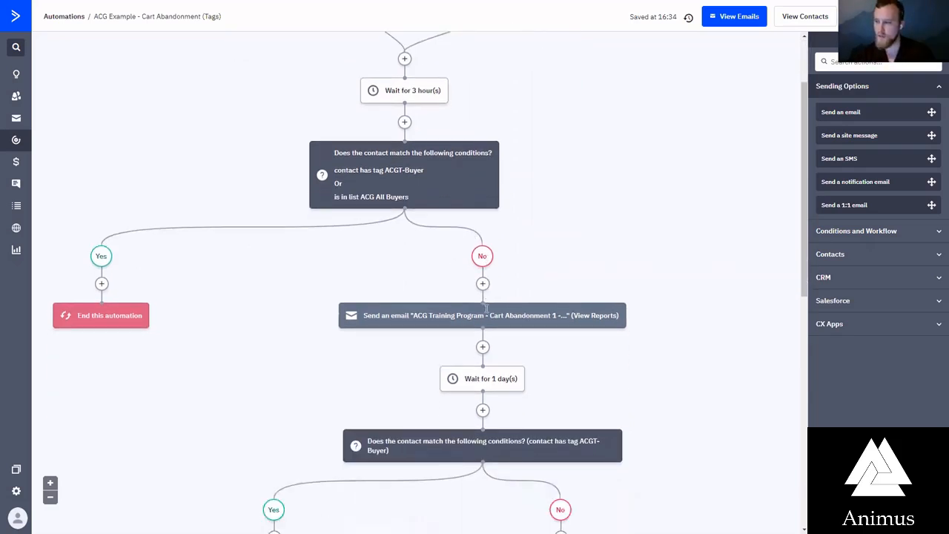
{"action": "scroll", "coordinate": [493, 293], "scroll_direction": "up", "scroll_amount": 3}
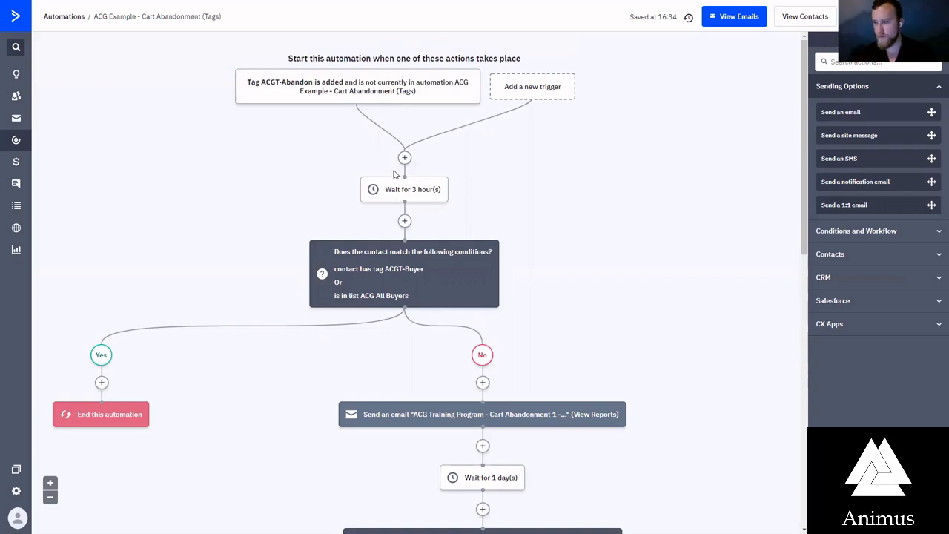
{"action": "scroll", "coordinate": [400, 185], "scroll_direction": "down", "scroll_amount": 1}
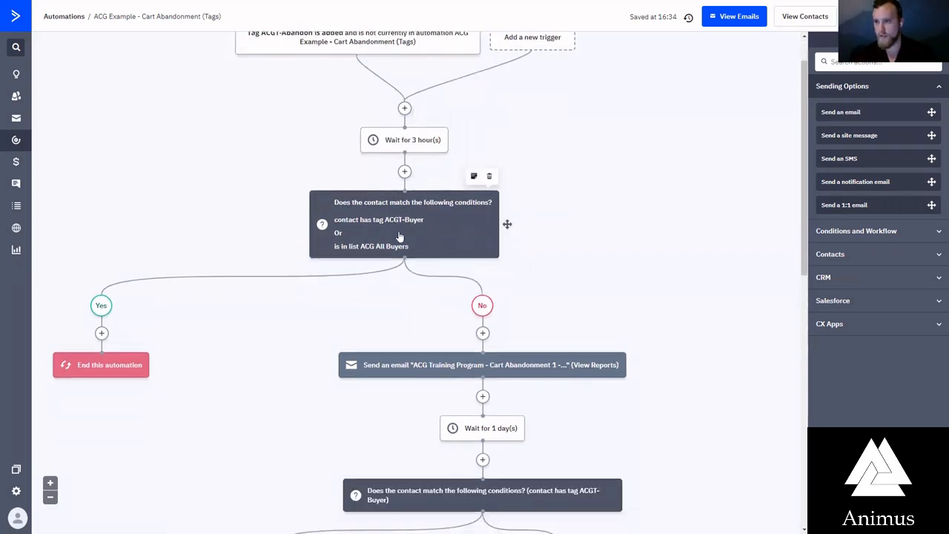
Examine the No branch's two cart abandonment emails, 1-day waits and ACGT-Buyer checks, through to the ACGT Re-Engagement Series entry
{"action": "scroll", "coordinate": [399, 236], "scroll_direction": "down", "scroll_amount": 2}
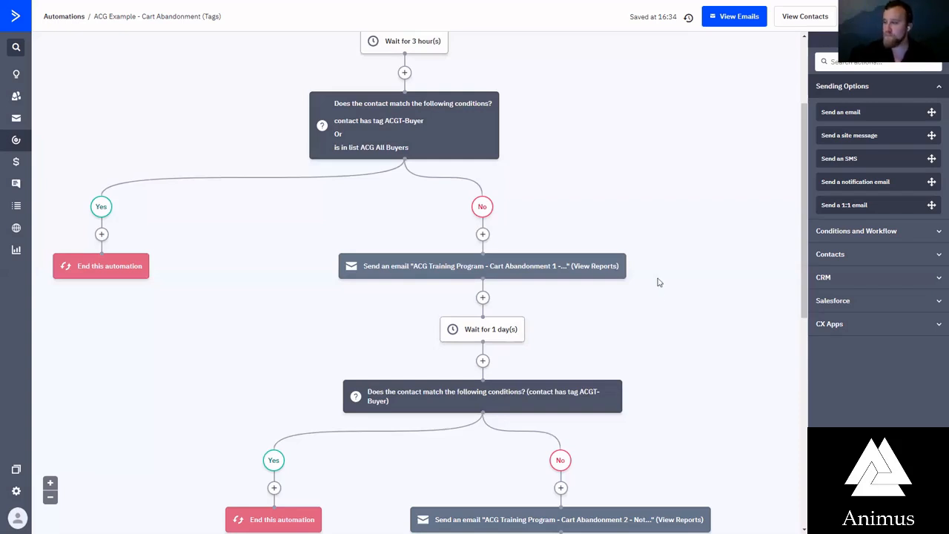
{"action": "scroll", "coordinate": [656, 295], "scroll_direction": "down", "scroll_amount": 1}
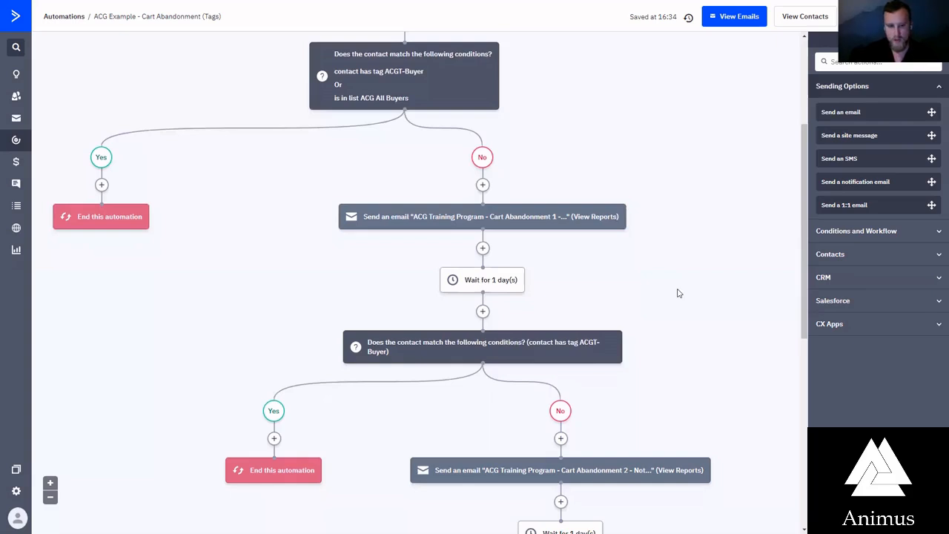
{"action": "mouse_move", "coordinate": [478, 224]}
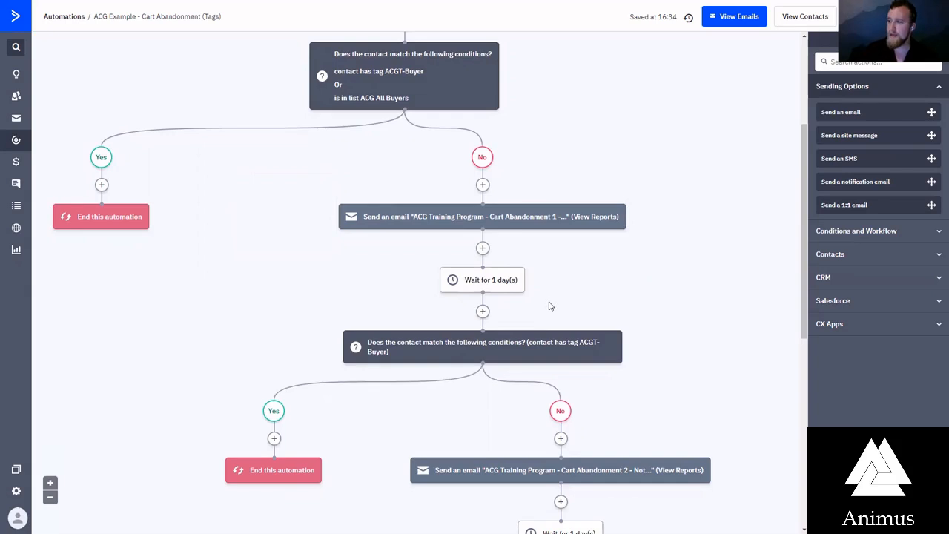
{"action": "scroll", "coordinate": [556, 282], "scroll_direction": "down", "scroll_amount": 1}
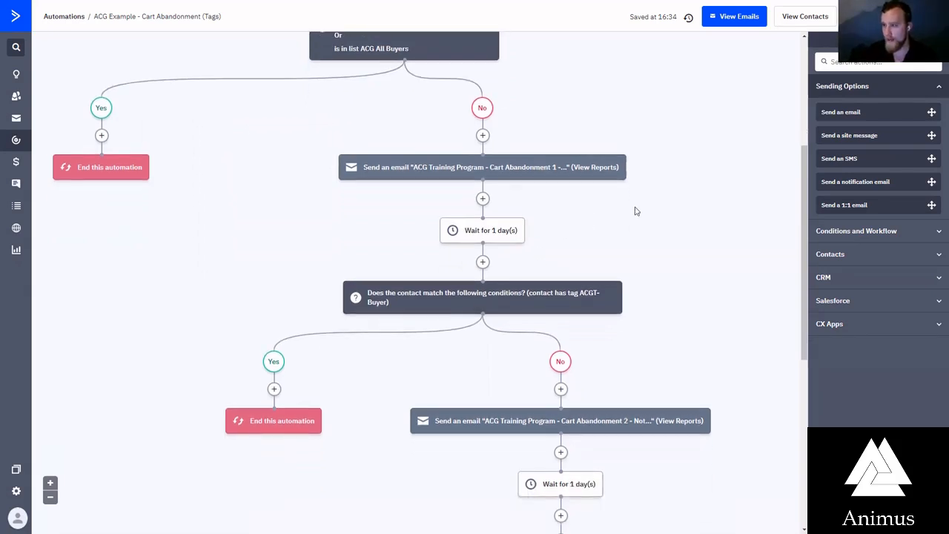
{"action": "scroll", "coordinate": [578, 252], "scroll_direction": "down", "scroll_amount": 2}
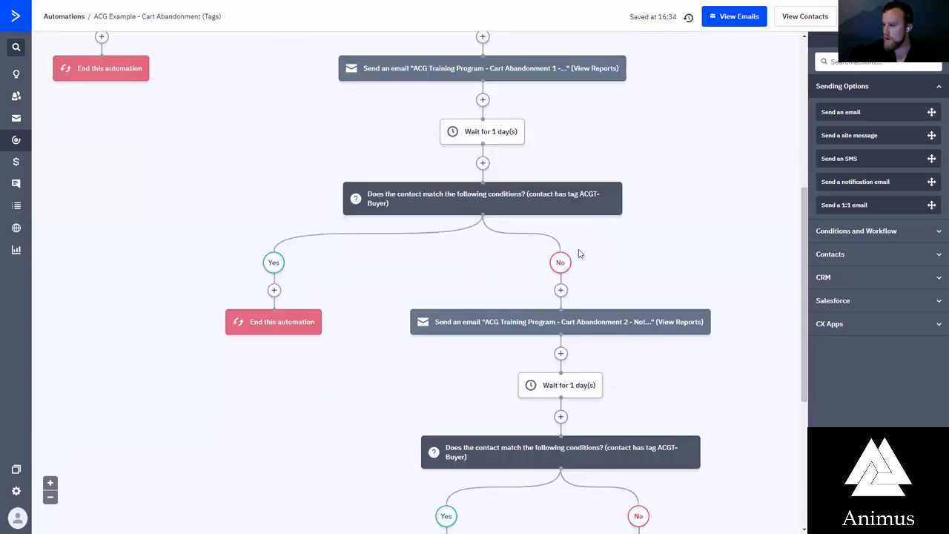
{"action": "scroll", "coordinate": [676, 260], "scroll_direction": "down", "scroll_amount": 2}
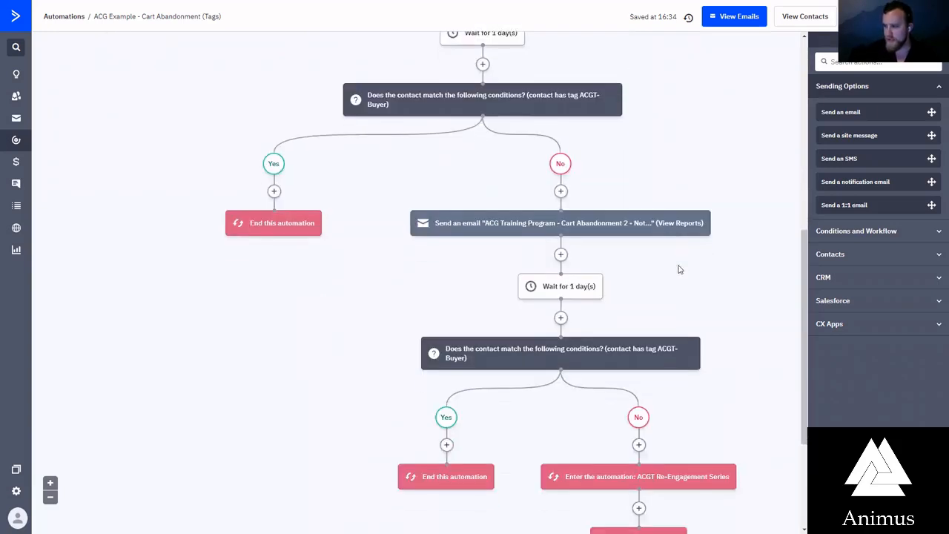
{"action": "scroll", "coordinate": [669, 304], "scroll_direction": "up", "scroll_amount": 3}
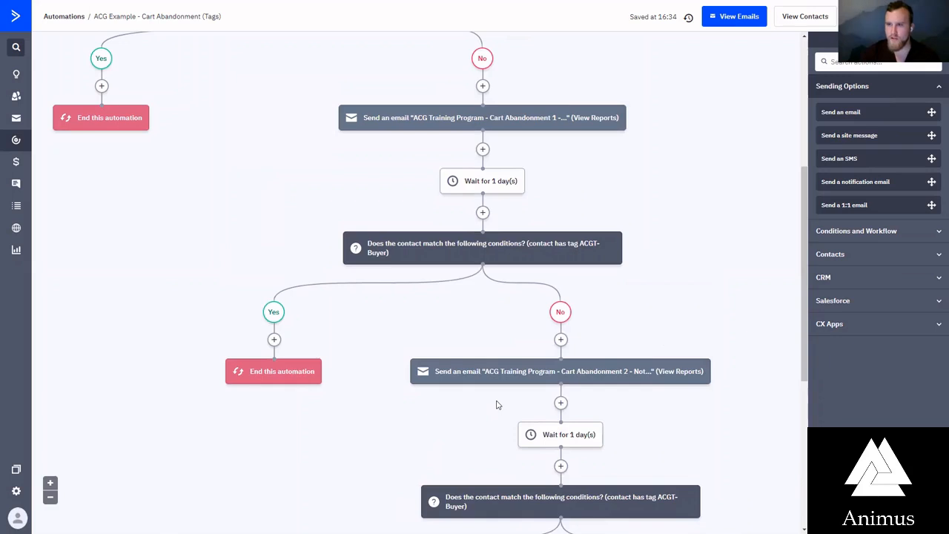
{"action": "scroll", "coordinate": [379, 318], "scroll_direction": "down", "scroll_amount": 5}
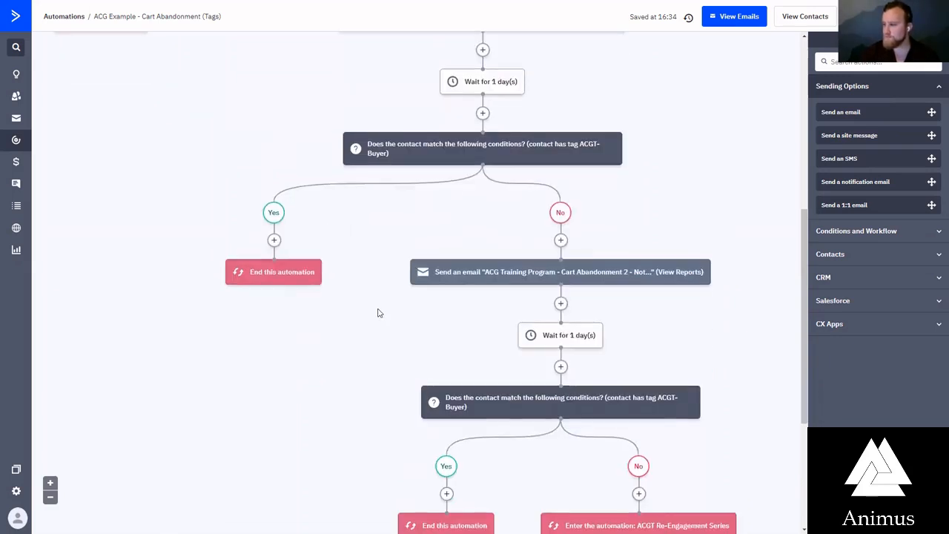
{"action": "scroll", "coordinate": [338, 304], "scroll_direction": "down", "scroll_amount": 1}
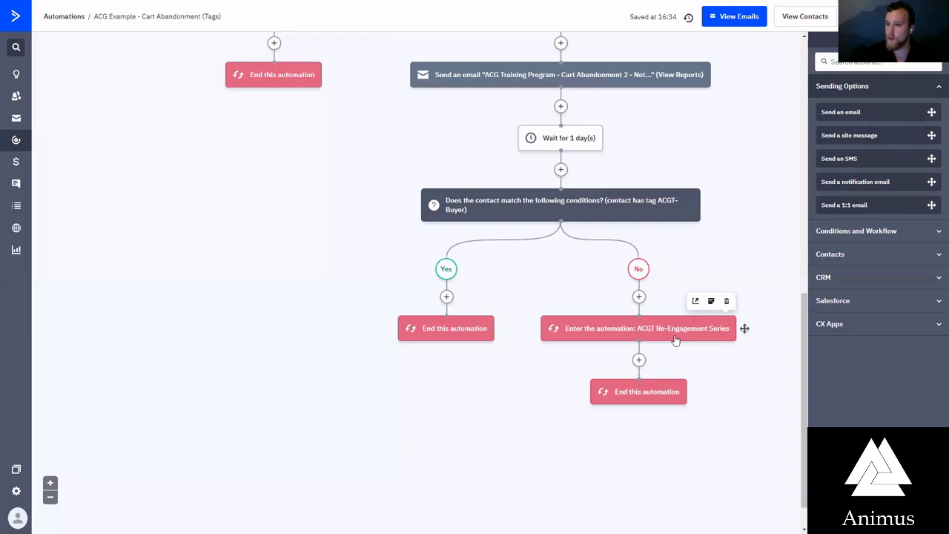
Review the whole tag-based flow again, from the ACGT-Abandon trigger to the final End this automation action
{"action": "scroll", "coordinate": [517, 280], "scroll_direction": "up", "scroll_amount": 4}
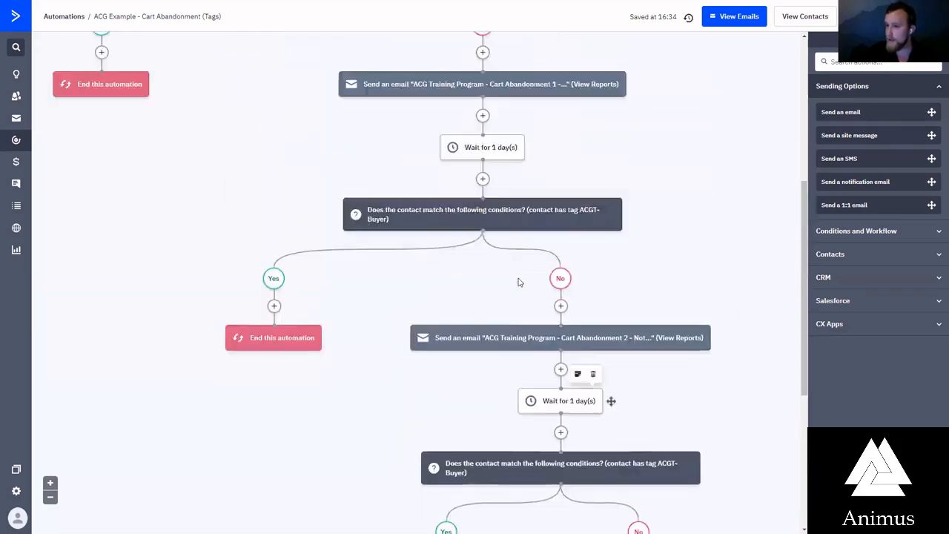
{"action": "scroll", "coordinate": [519, 281], "scroll_direction": "down", "scroll_amount": 5}
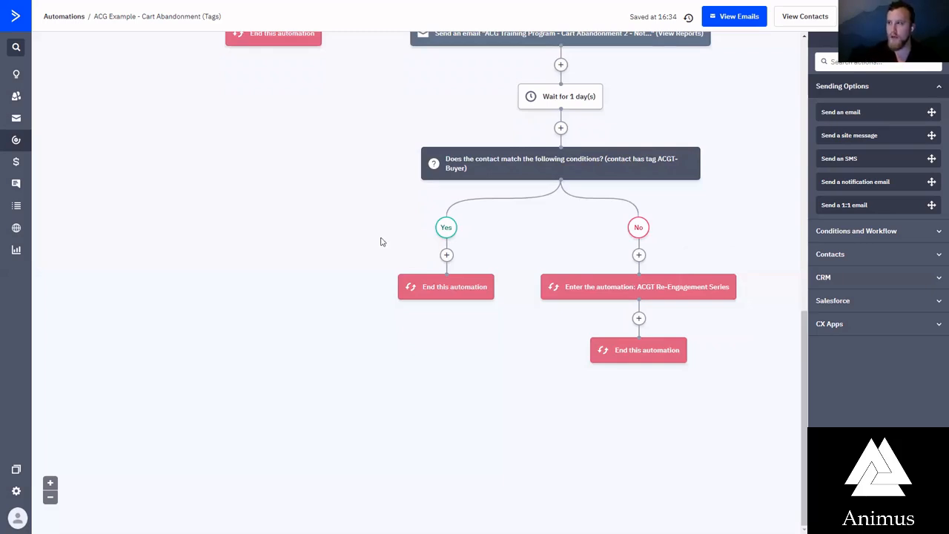
{"action": "scroll", "coordinate": [382, 242], "scroll_direction": "up", "scroll_amount": 10}
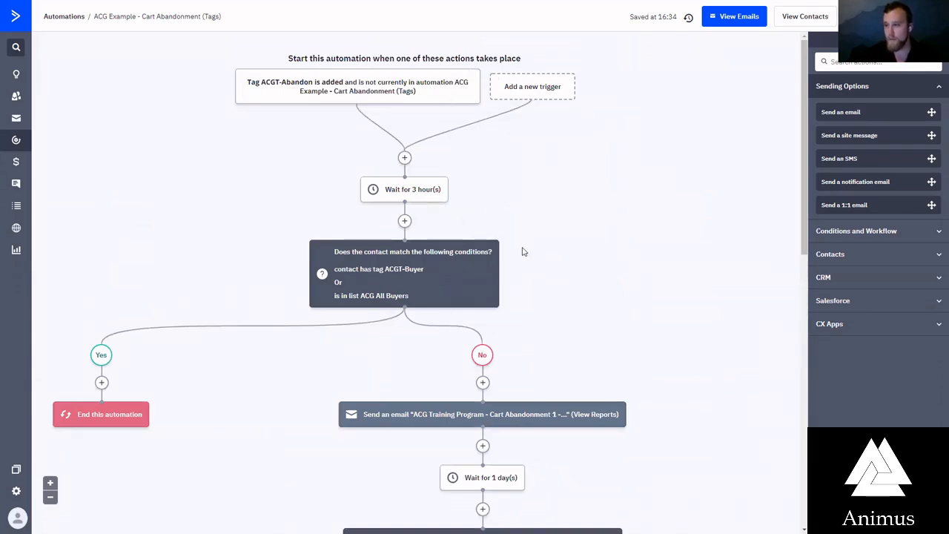
{"action": "scroll", "coordinate": [519, 264], "scroll_direction": "down", "scroll_amount": 2}
{"action": "scroll", "coordinate": [520, 273], "scroll_direction": "up", "scroll_amount": 2}
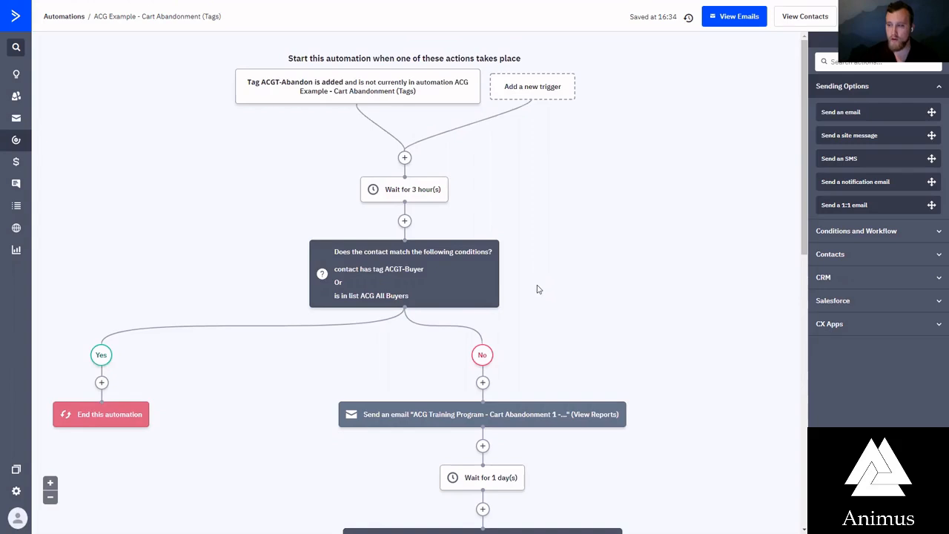
{"action": "scroll", "coordinate": [549, 278], "scroll_direction": "down", "scroll_amount": 3}
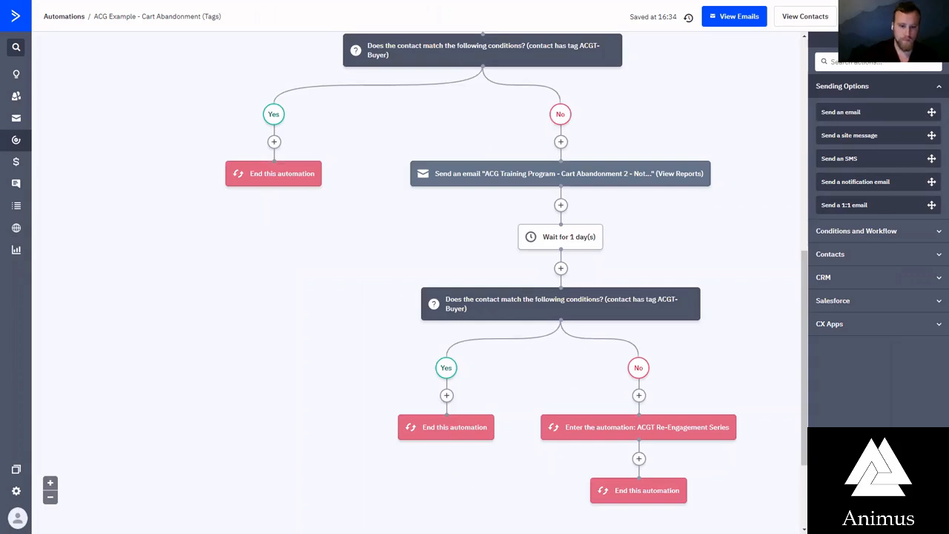
{"action": "scroll", "coordinate": [455, 442], "scroll_direction": "down", "scroll_amount": 2}
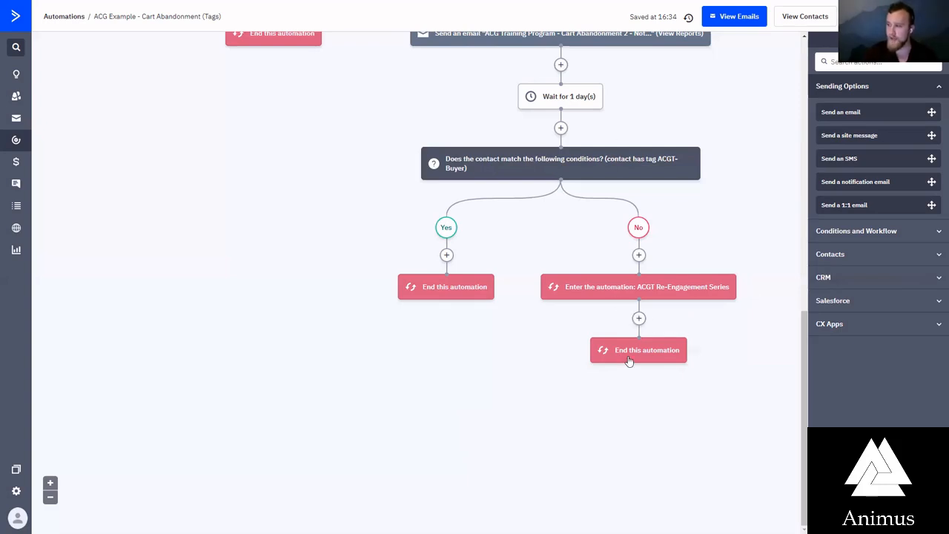
Browse the Conditions and Workflow and Contacts actions available after the ACGT Re-Engagement Series entry, without adding any
{"action": "left_click", "coordinate": [642, 323]}
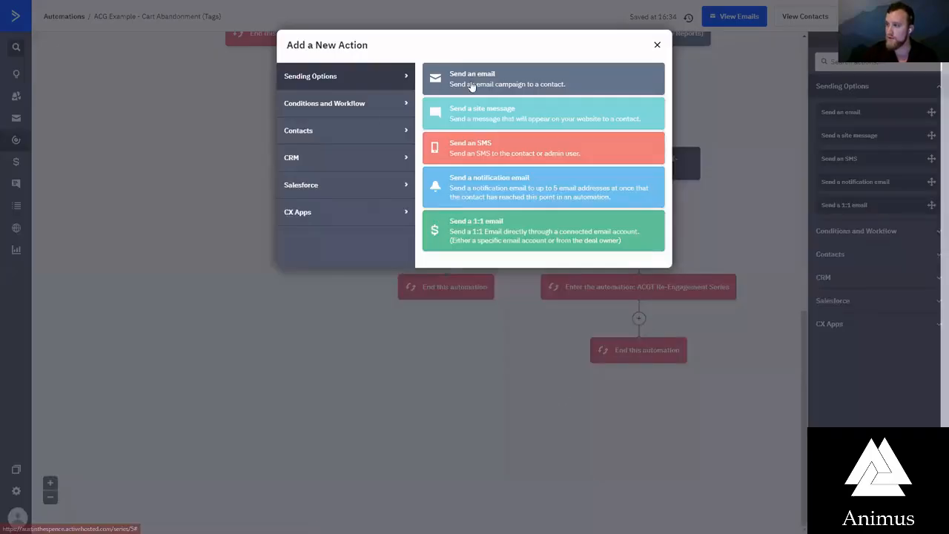
{"action": "left_click", "coordinate": [332, 108]}
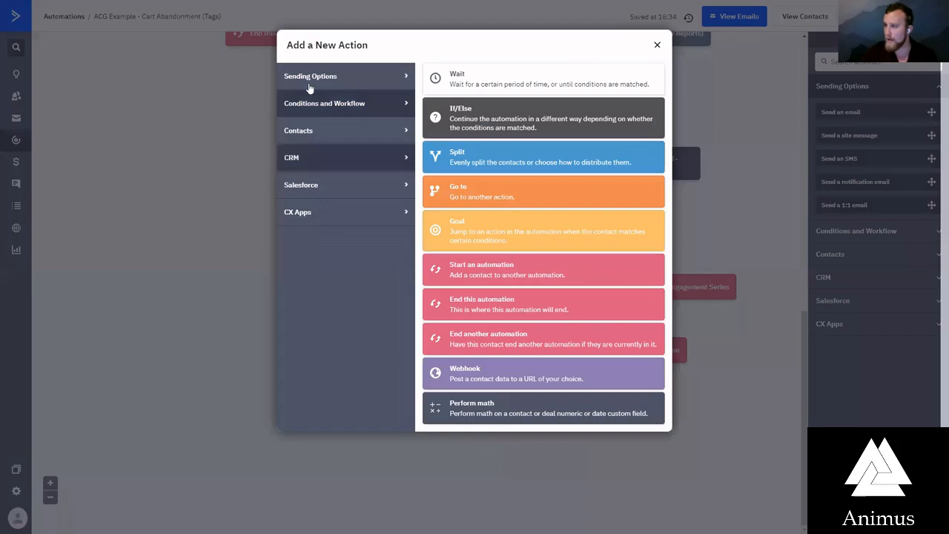
{"action": "left_click", "coordinate": [324, 130]}
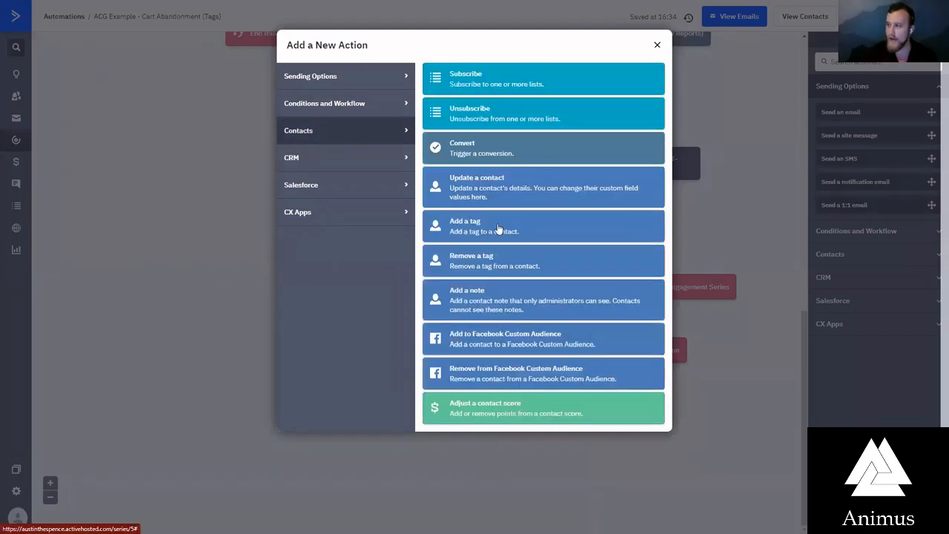
{"action": "left_click", "coordinate": [440, 406]}
{"action": "left_click", "coordinate": [621, 341]}
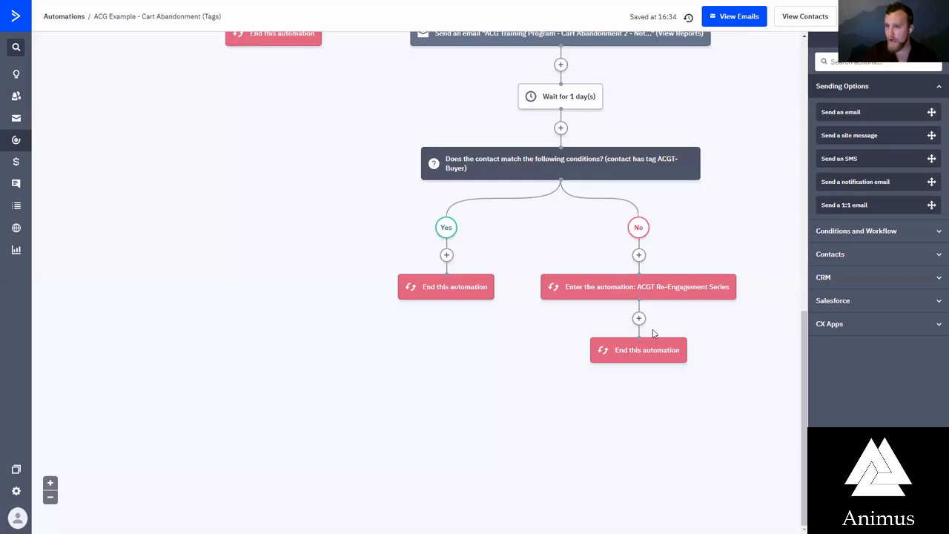
{"action": "scroll", "coordinate": [534, 301], "scroll_direction": "up", "scroll_amount": 3}
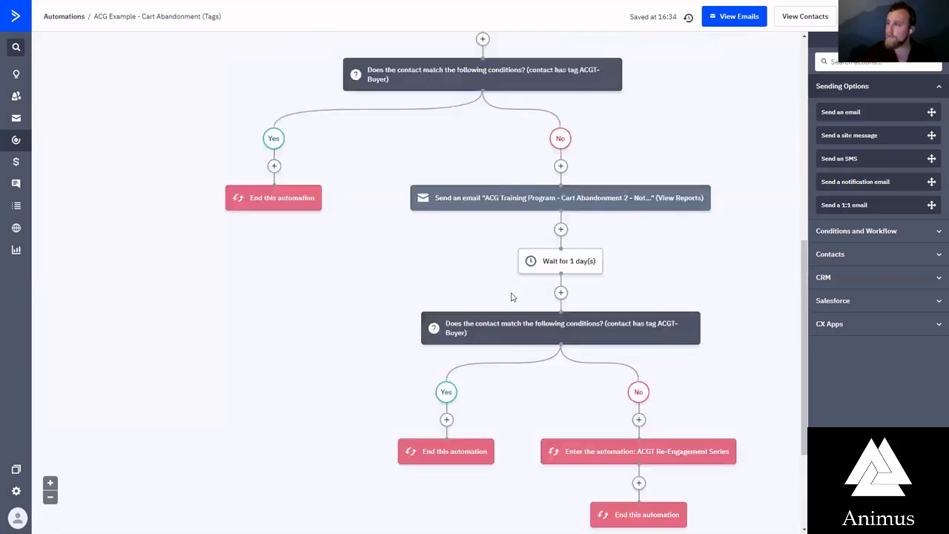
{"action": "scroll", "coordinate": [563, 444], "scroll_direction": "down", "scroll_amount": 3}
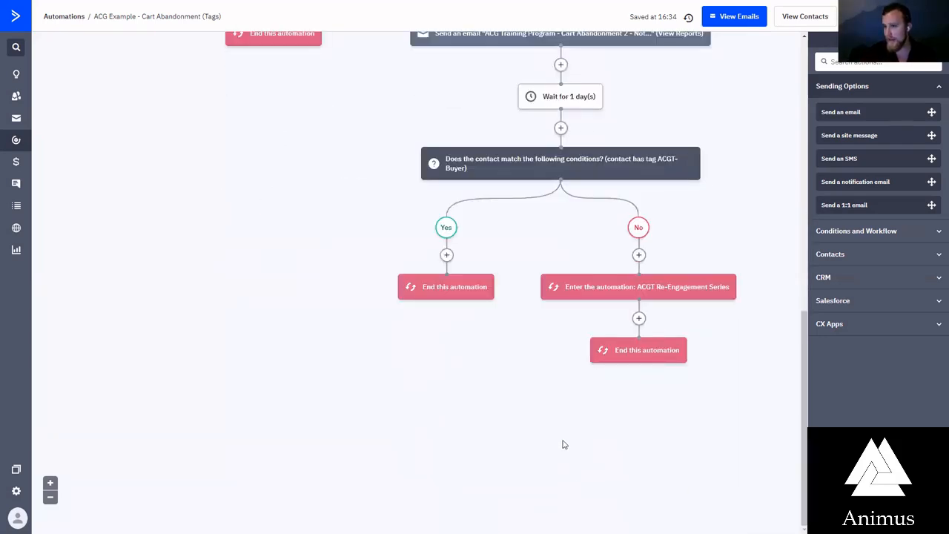